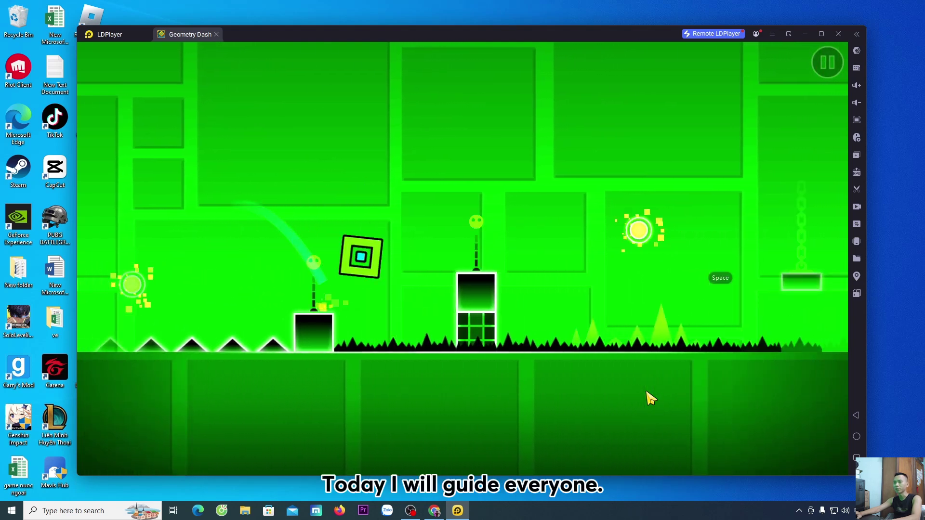
# Play the Geometry Dash level, jumping the cube over the spikes and blocks and through the yellow rings
pyautogui.press('space')
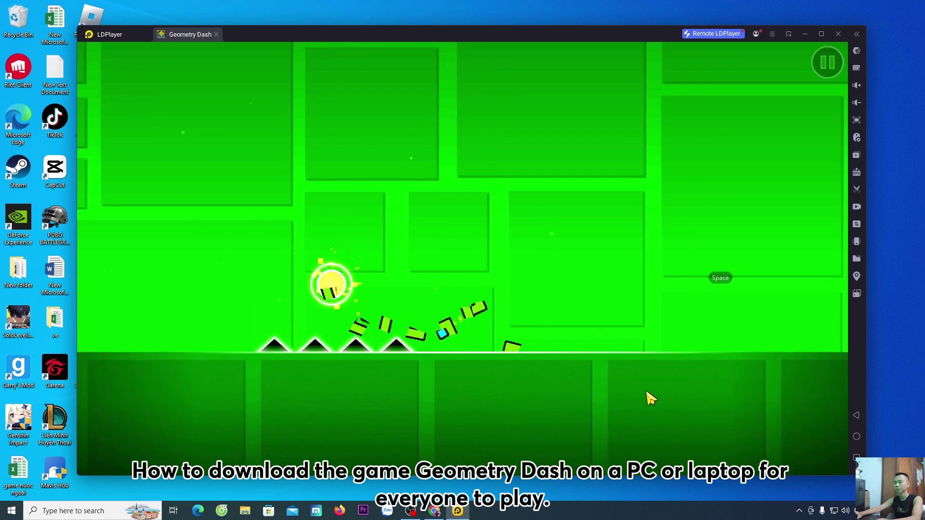
pyautogui.press('space')
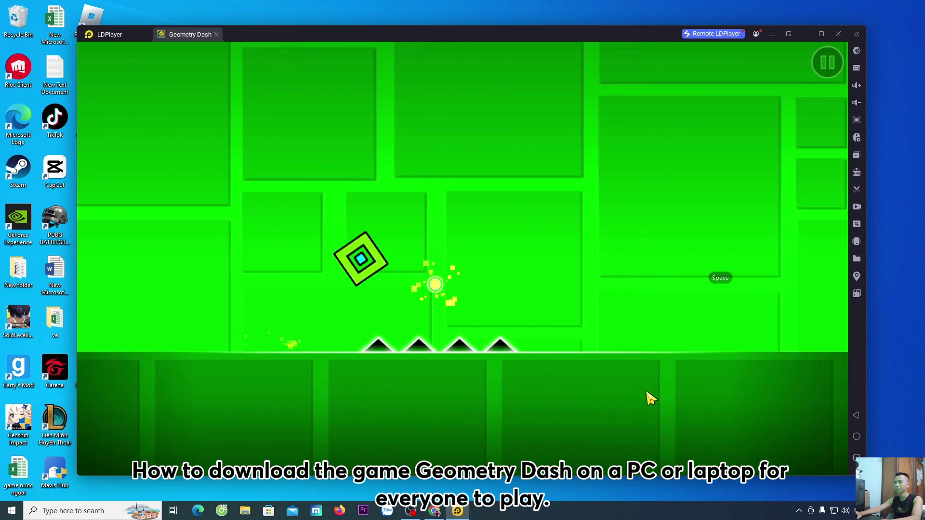
pyautogui.press('space')
pyautogui.press('space')
pyautogui.press('space')
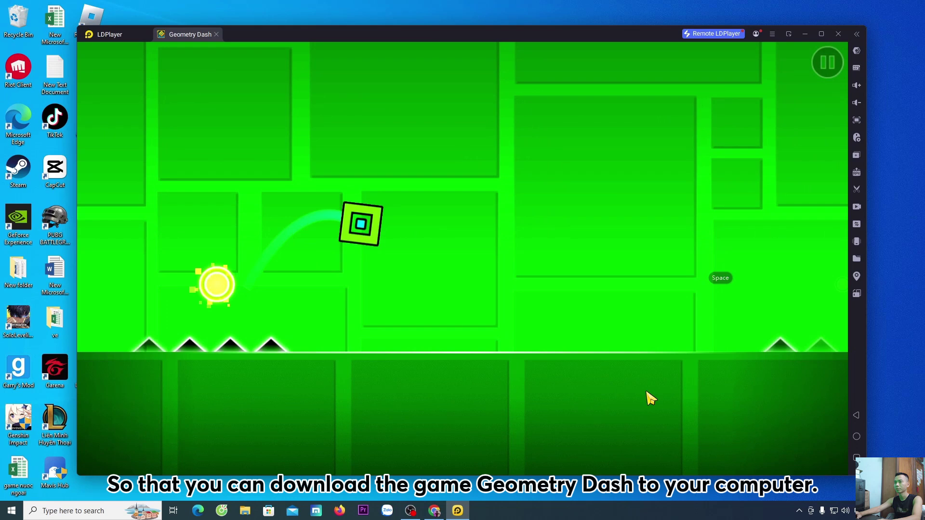
pyautogui.press('space')
pyautogui.press('space')
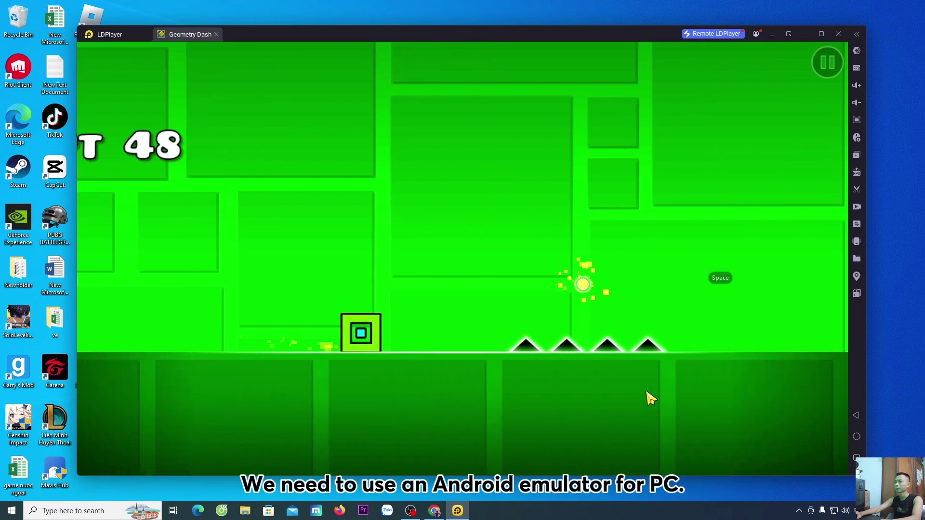
pyautogui.press('space')
pyautogui.press('space')
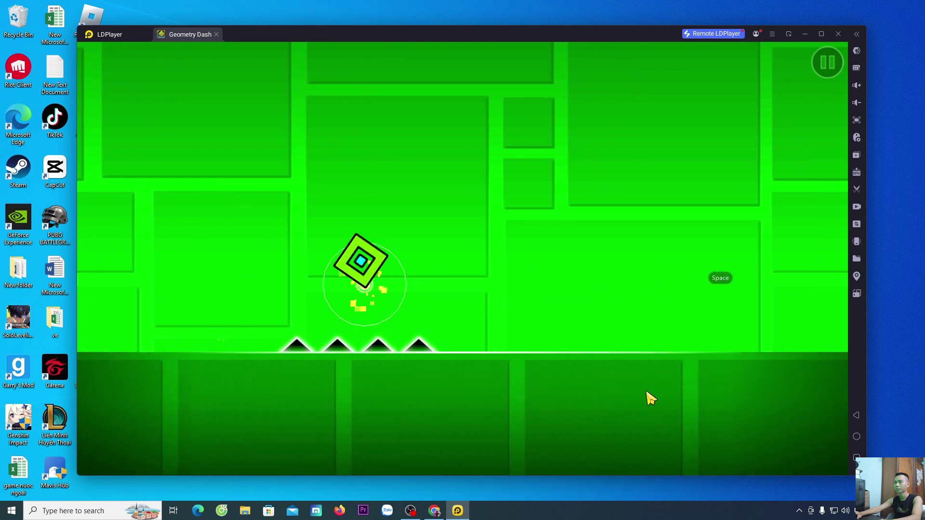
pyautogui.press('space')
pyautogui.press('space')
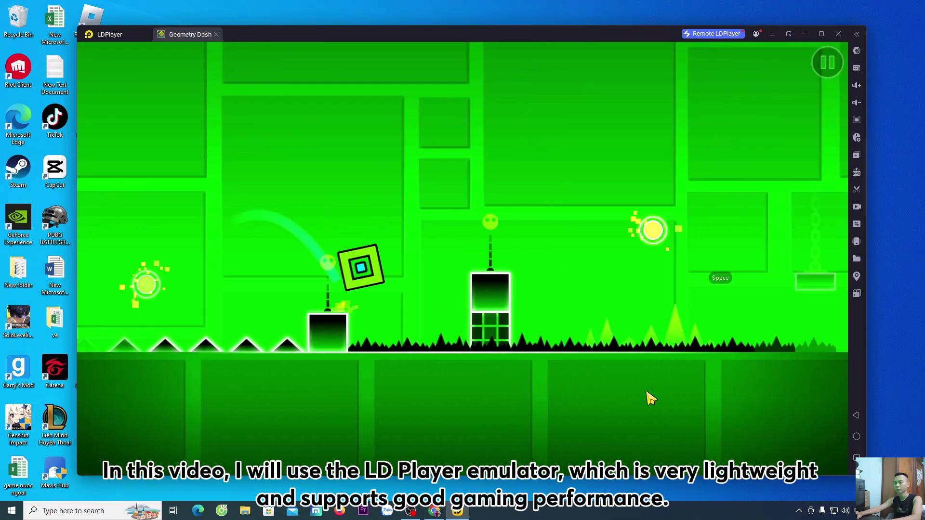
pyautogui.press('space')
pyautogui.press('space')
pyautogui.press('space')
pyautogui.press('space')
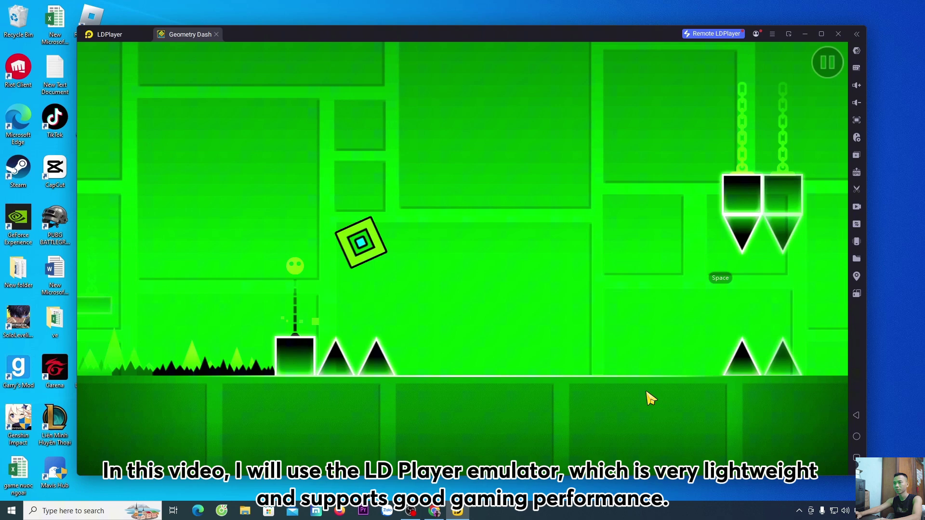
pyautogui.press('space')
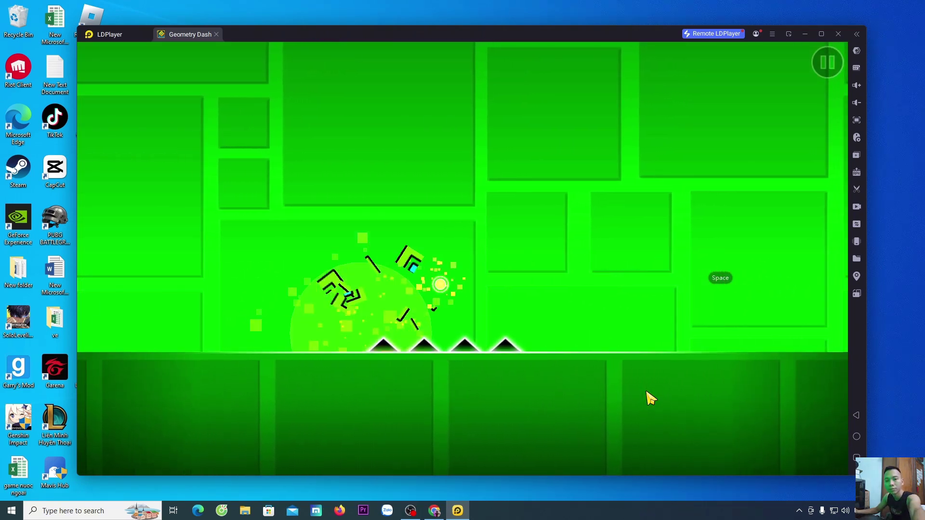
# Switch to Chrome, download LDPlayer 9 from the LDPlayer website and install it
pyautogui.hotkey('alt', 'Tab')
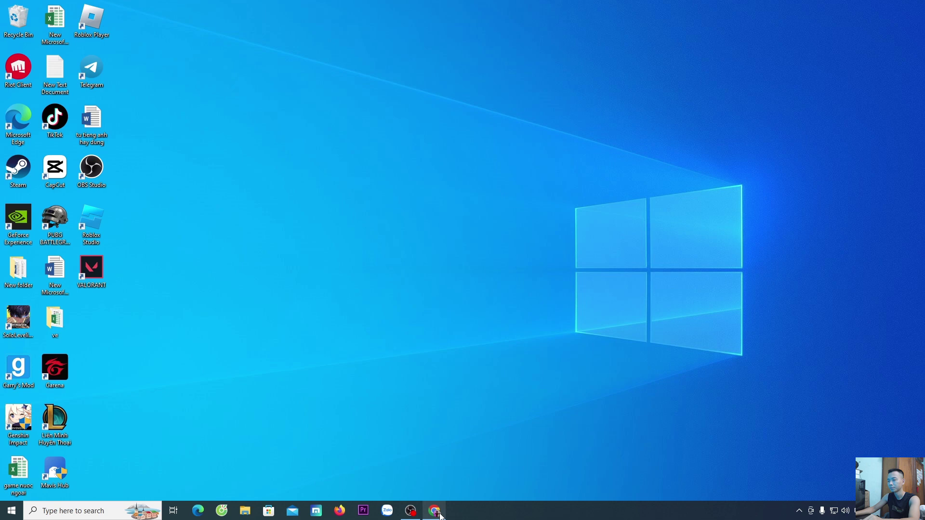
pyautogui.click(433, 462)
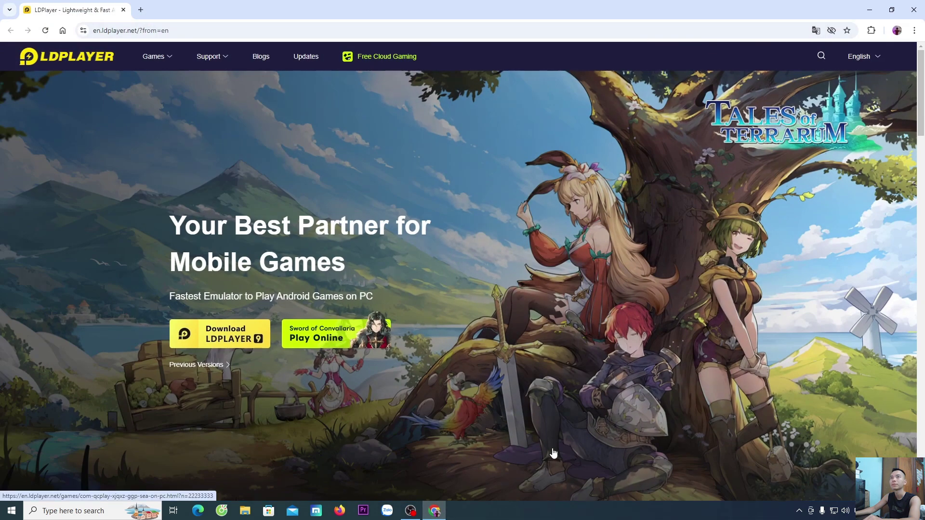
pyautogui.moveTo(196, 64)
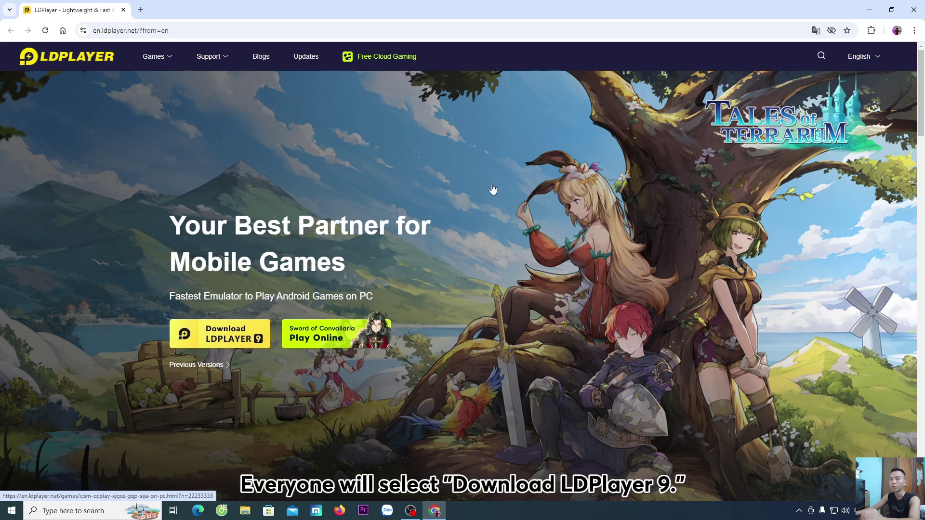
pyautogui.click(211, 343)
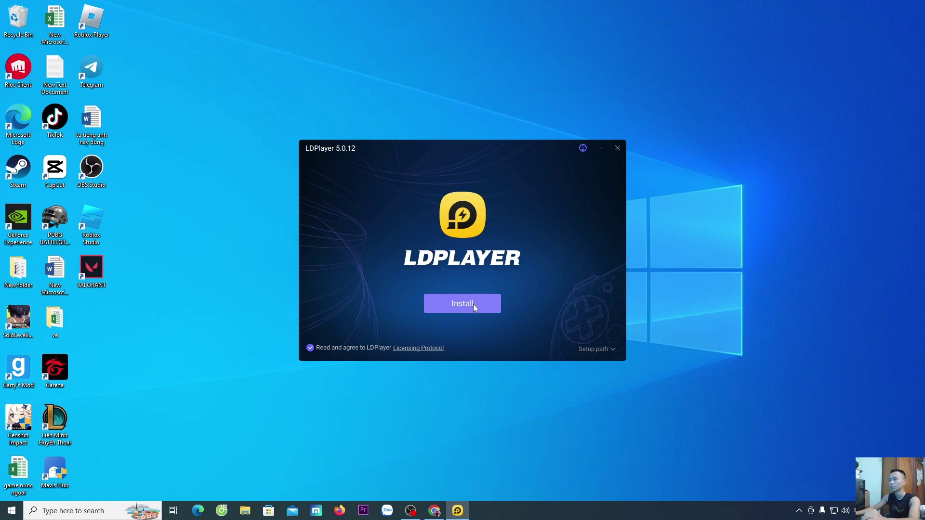
pyautogui.click(473, 305)
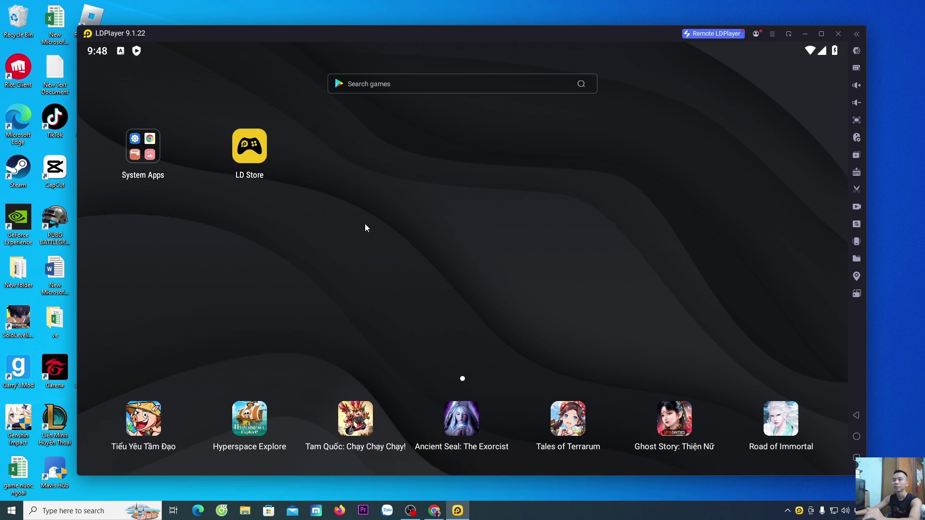
# Open the Play Store from the emulator's System Apps and sign in with a Google account
pyautogui.click(144, 156)
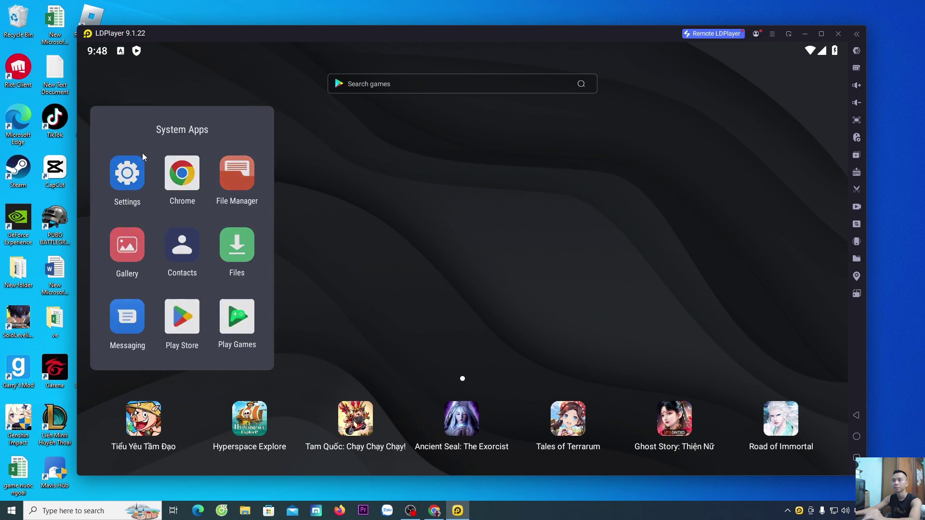
pyautogui.click(188, 321)
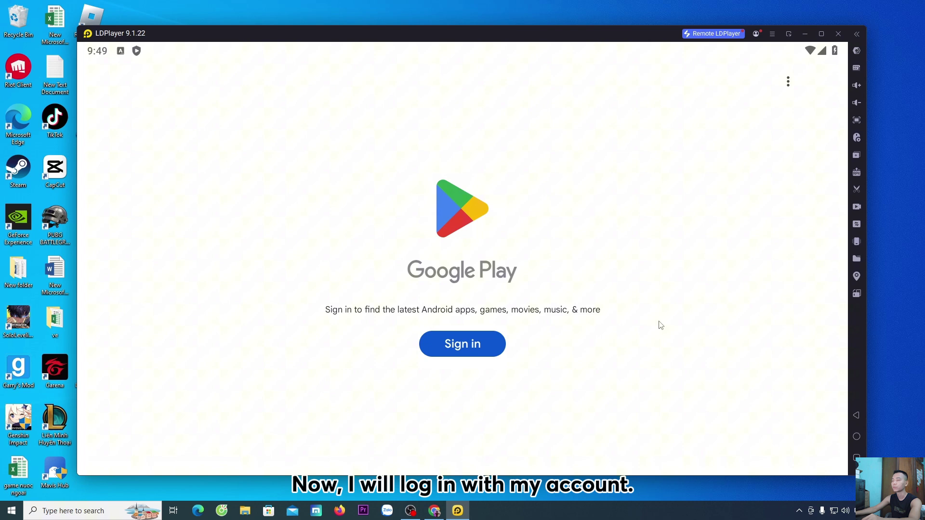
pyautogui.click(478, 354)
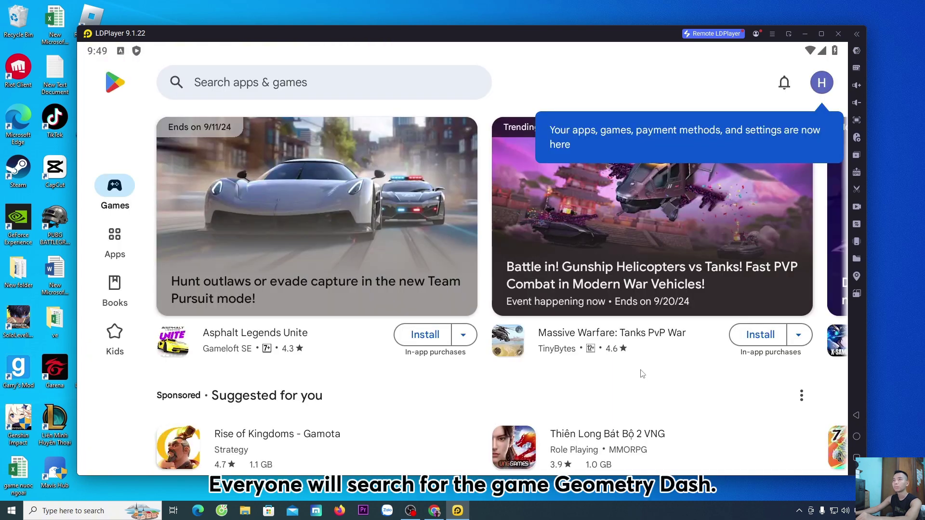
# Search the Play Store for geometry dash and open the Geometry Dash listing by RobTop Games
pyautogui.click(268, 87)
pyautogui.write('geo')
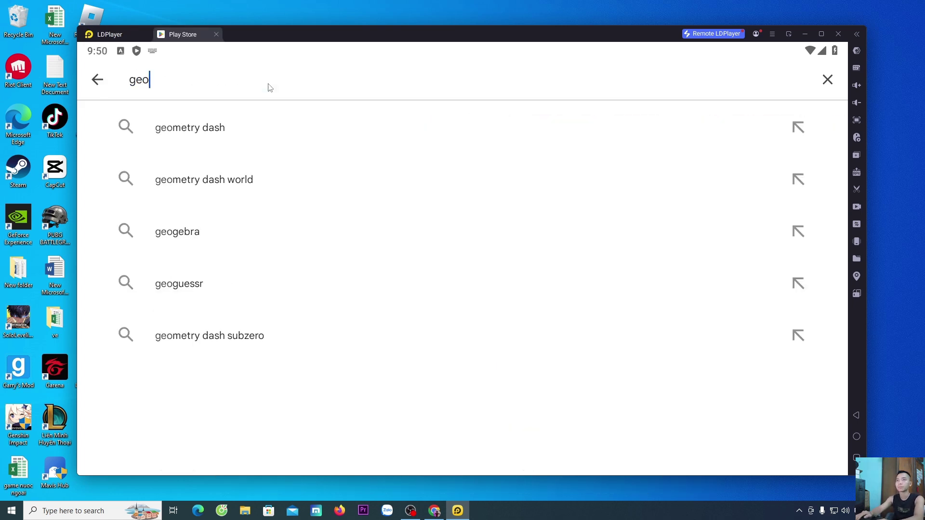
pyautogui.click(191, 131)
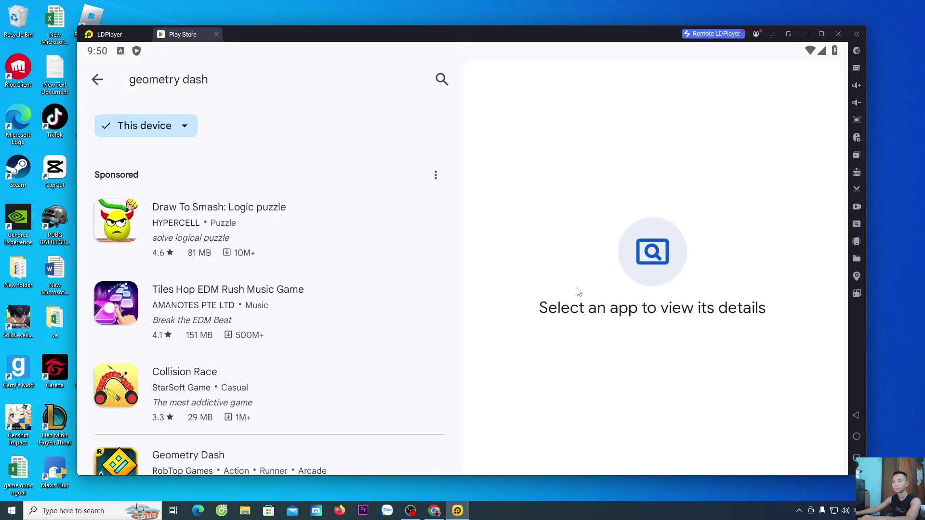
pyautogui.scroll(-2, 445, 282)
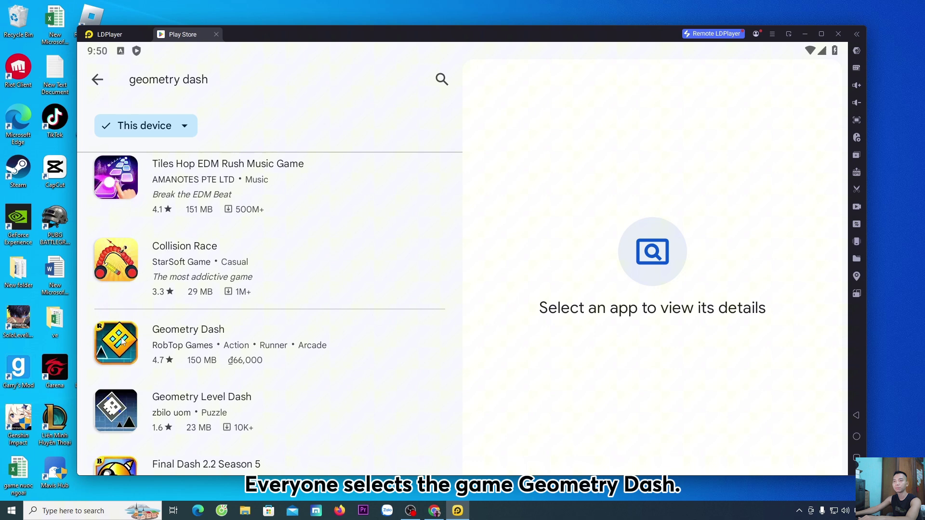
pyautogui.click(247, 350)
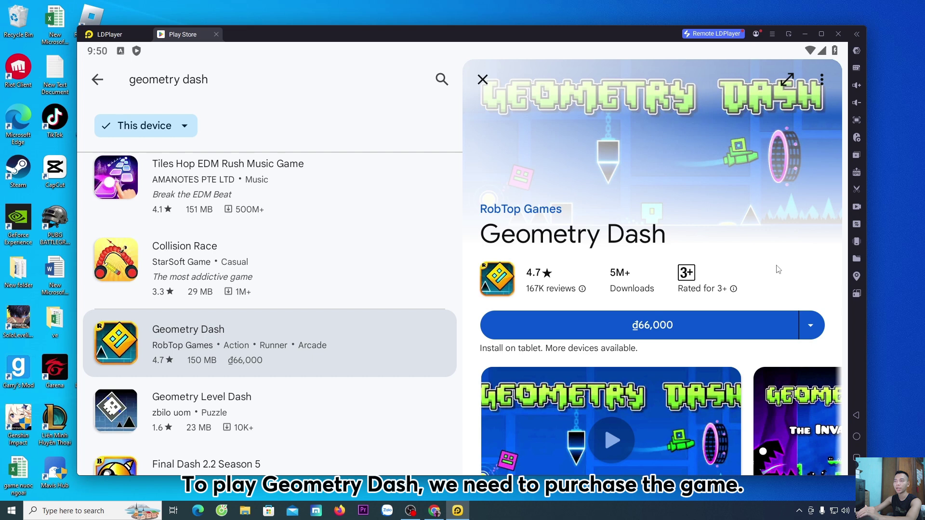
# Purchase and install Geometry Dash, and close the Play Store once it is installed
pyautogui.click(692, 327)
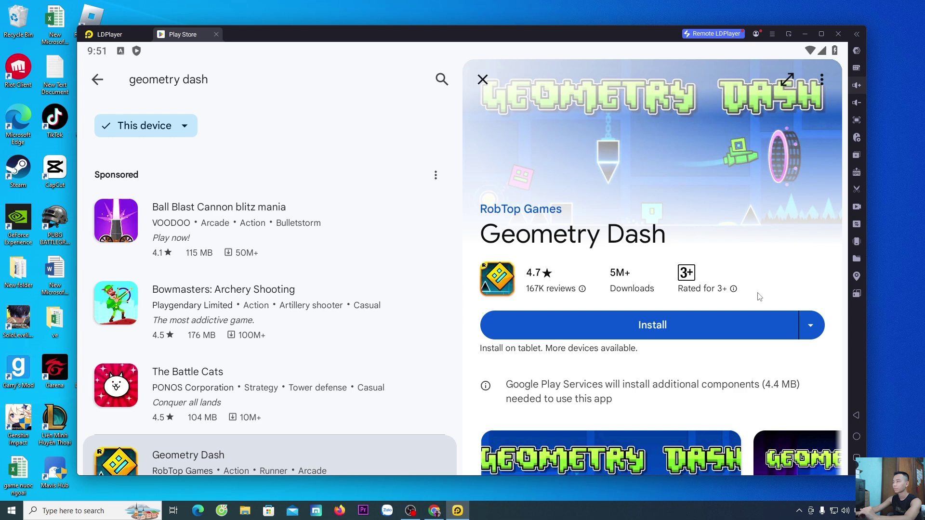
pyautogui.click(707, 331)
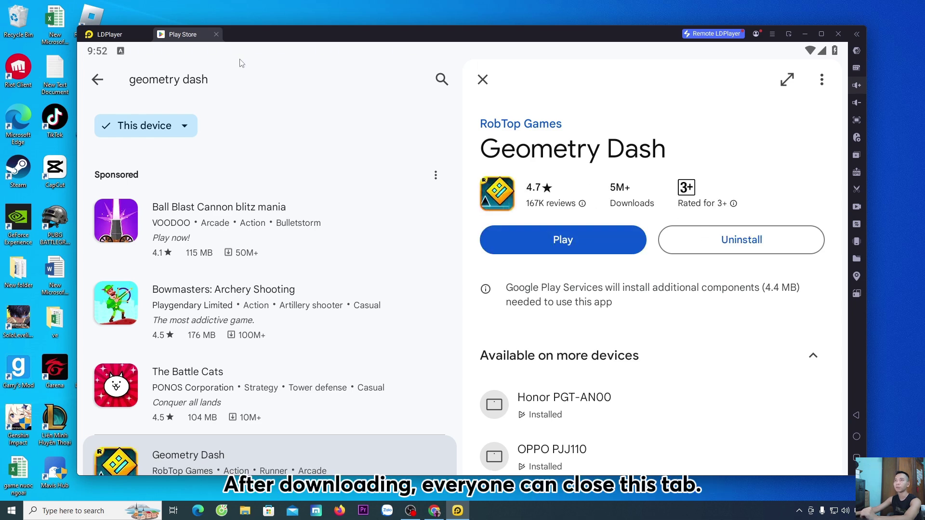
pyautogui.click(217, 34)
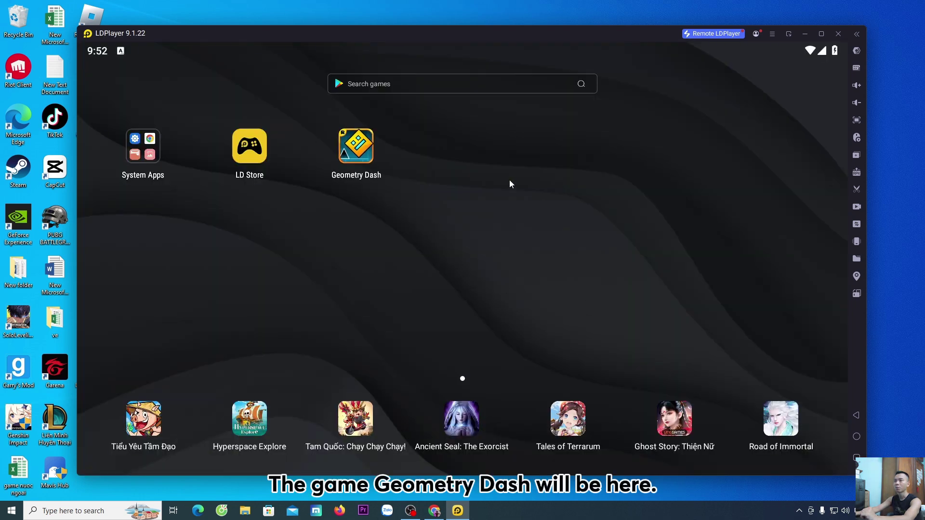
# Launch Geometry Dash from the emulator's home screen and accept its terms of use notice
pyautogui.click(355, 152)
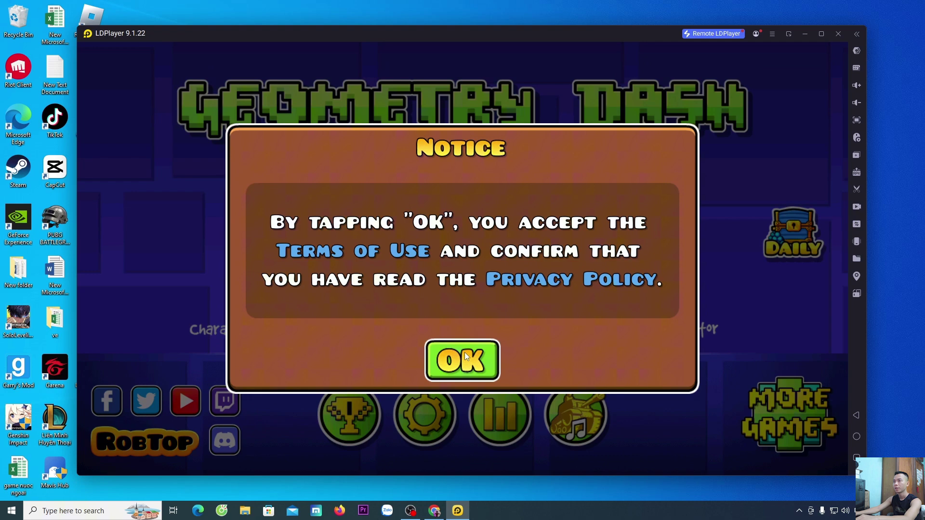
pyautogui.click(465, 356)
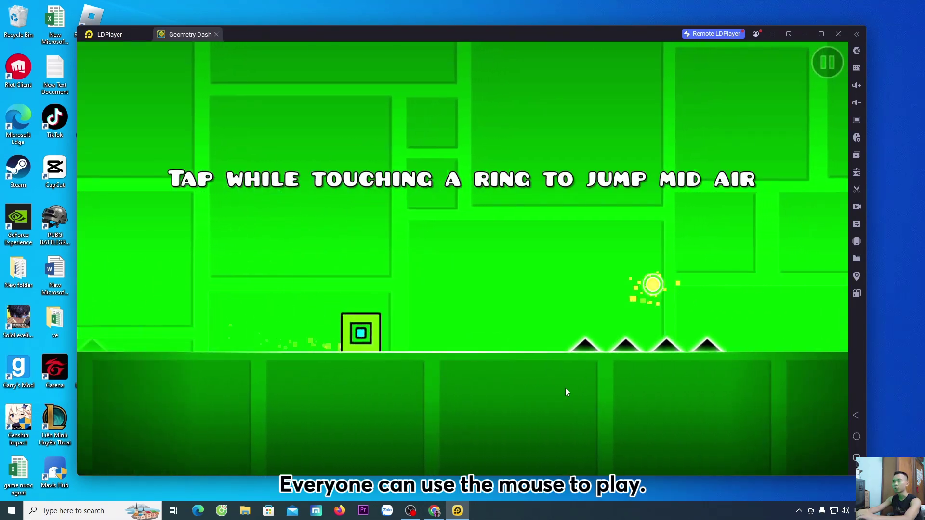
# Try out the level without a key mapping, making the cube jump over the spikes and use the rings in mid-air
pyautogui.click(565, 388)
pyautogui.click(565, 388)
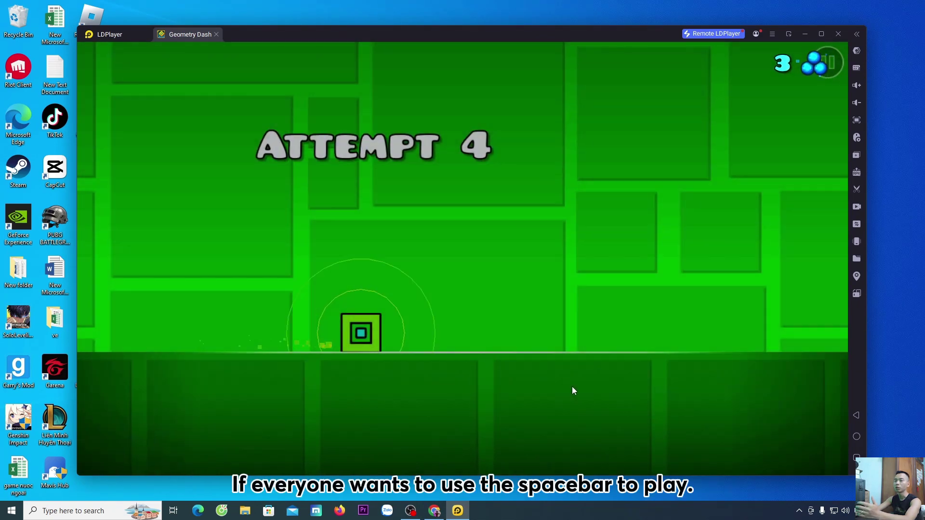
pyautogui.press('space')
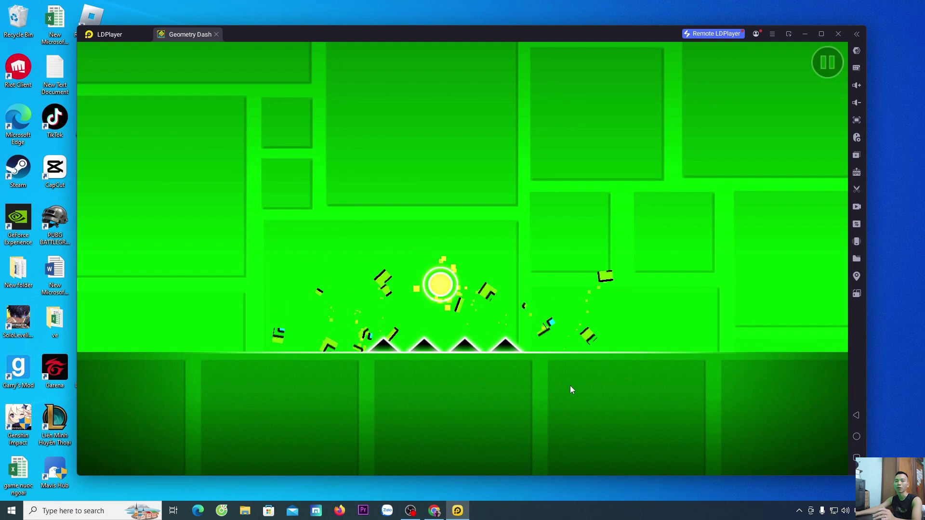
pyautogui.press('space')
pyautogui.press('space')
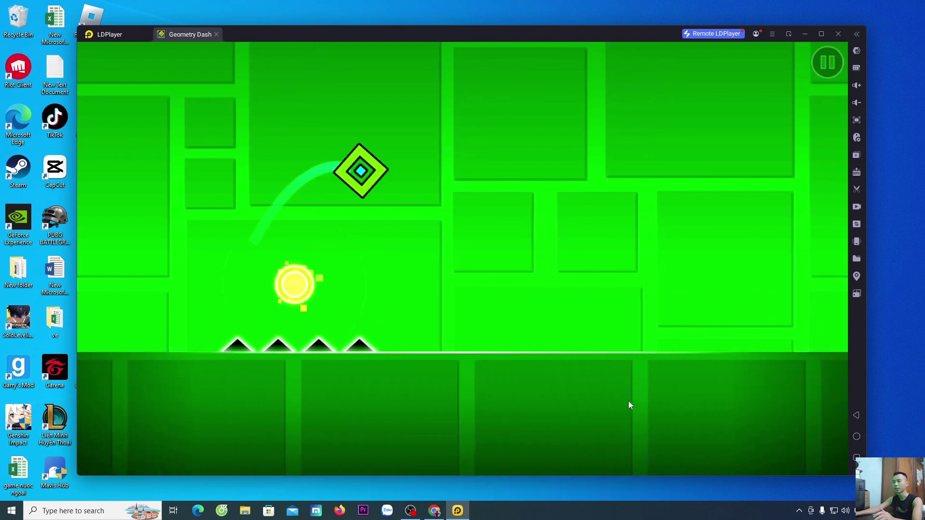
pyautogui.press('space')
pyautogui.press('space')
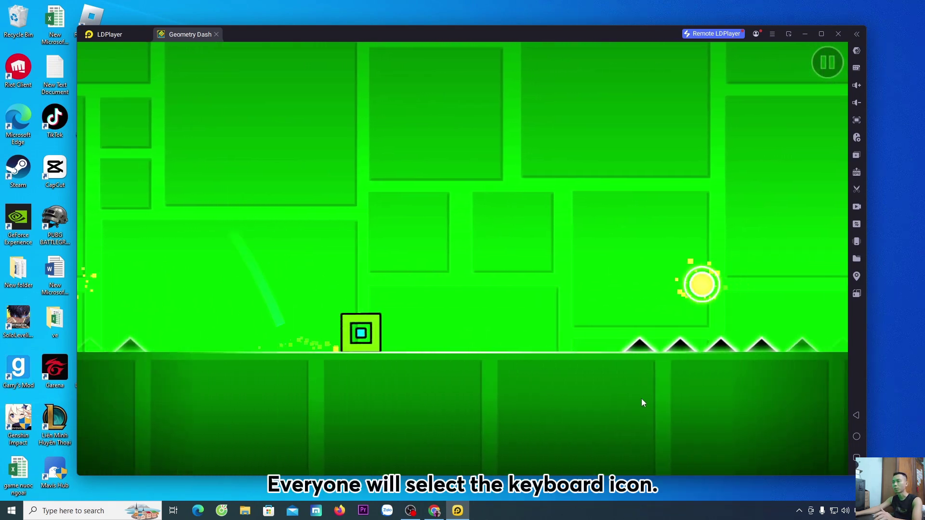
pyautogui.press('space')
pyautogui.press('space')
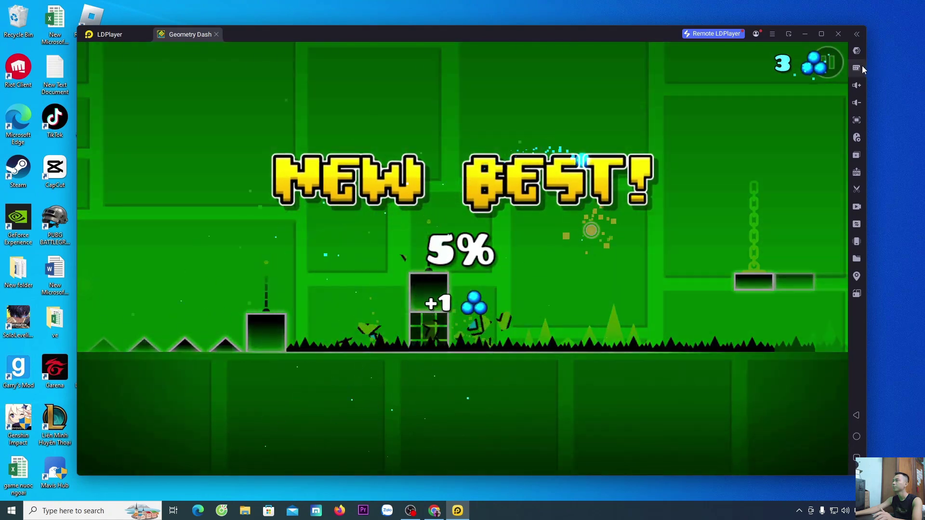
# Add a Space key mapping on the game screen in the emulator's keymap settings and save it
pyautogui.click(861, 68)
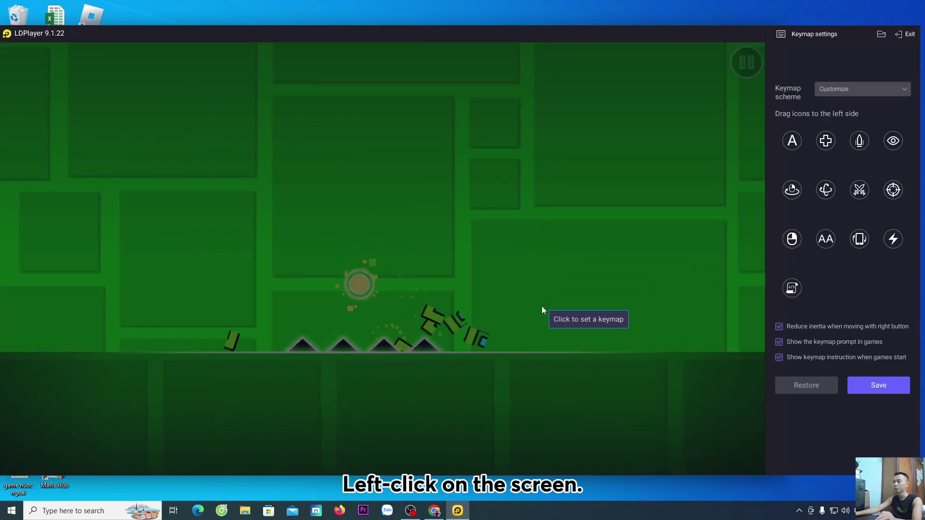
pyautogui.click(627, 271)
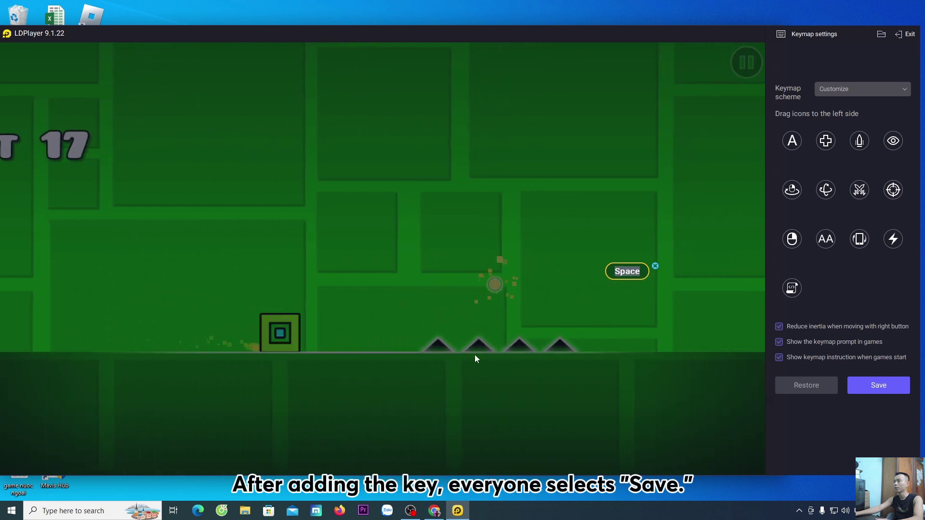
pyautogui.click(889, 387)
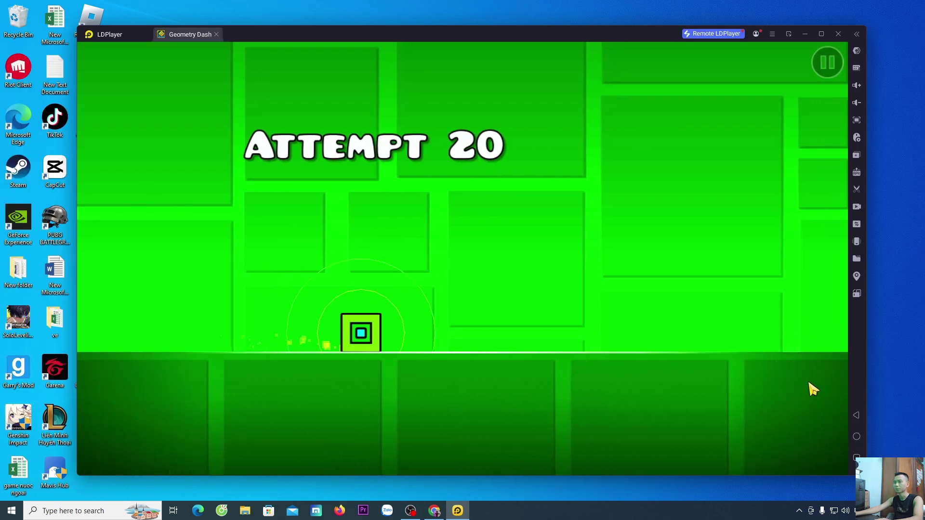
# Test the new Space key mapping by jumping the cube over the spikes and through the rings in the level
pyautogui.press('space')
pyautogui.press('space')
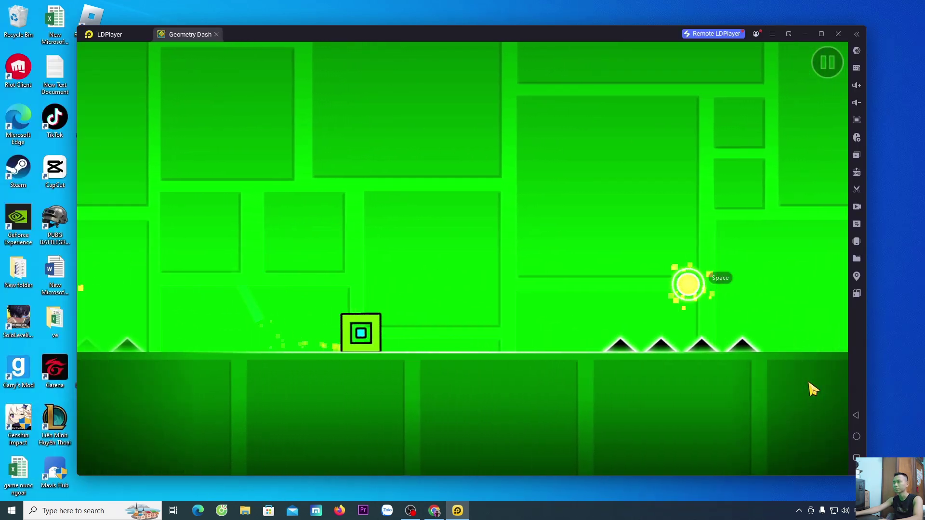
pyautogui.press('space')
pyautogui.press('space')
pyautogui.press('space')
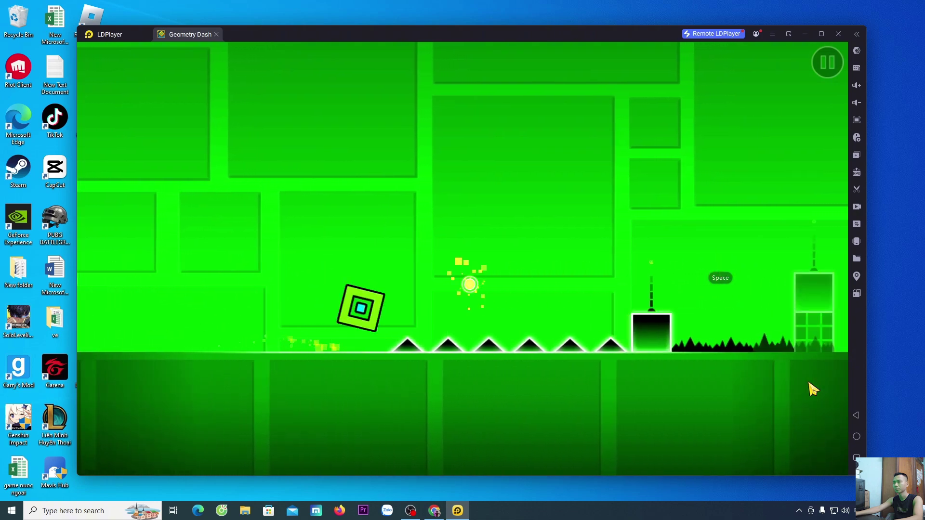
# Keep playing the level with the mapped Space key, jumping the cube past the small spikes and onto the hanging platforms
pyautogui.press('space')
pyautogui.press('space')
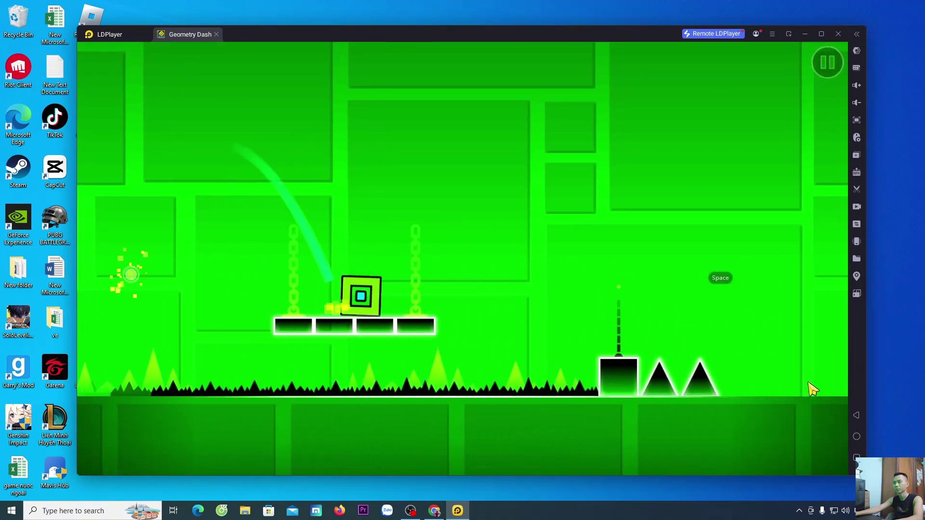
pyautogui.press('space')
pyautogui.press('space')
pyautogui.press('space')
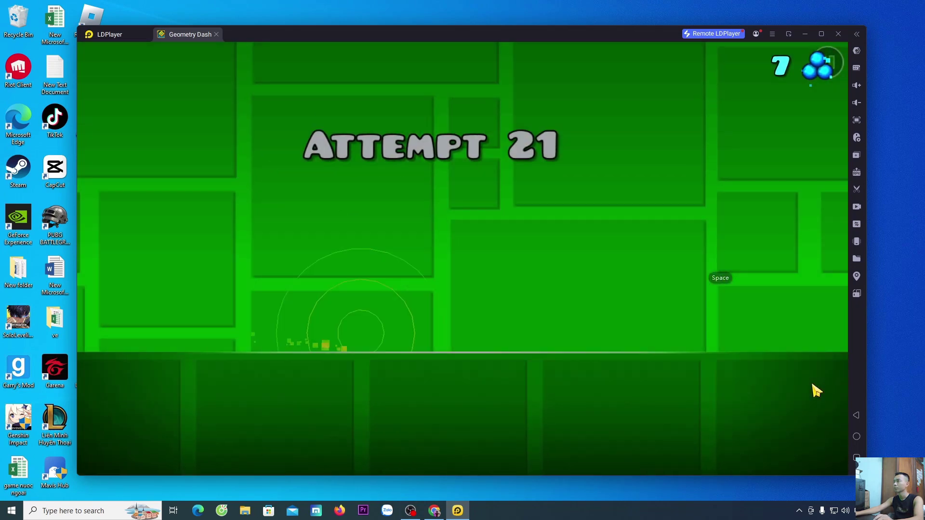
pyautogui.press('space')
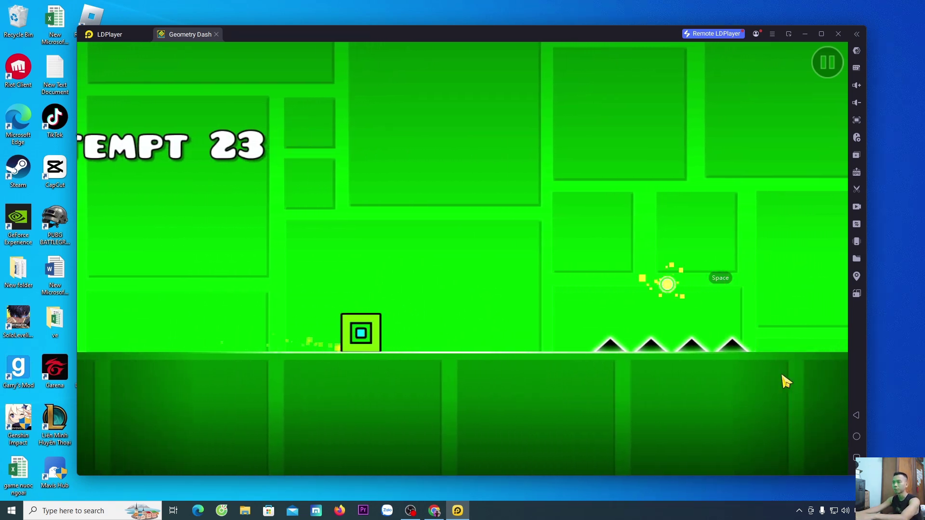
# Switch the game to full screen and return it to the windowed view
pyautogui.press('F11')
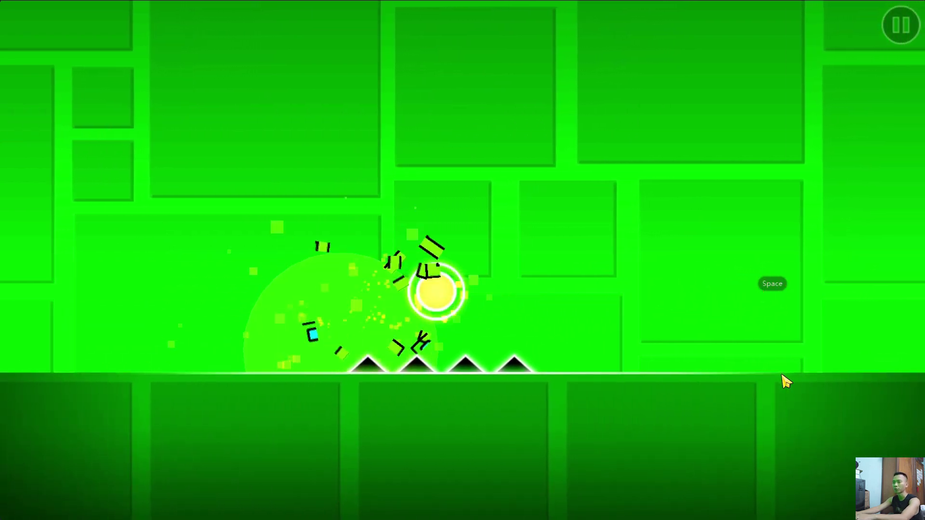
pyautogui.press('F11')
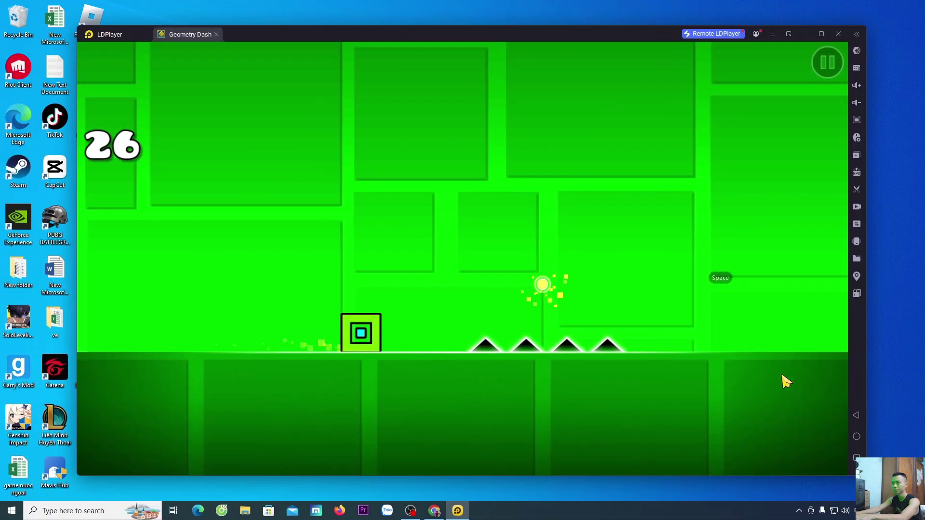
pyautogui.press('space')
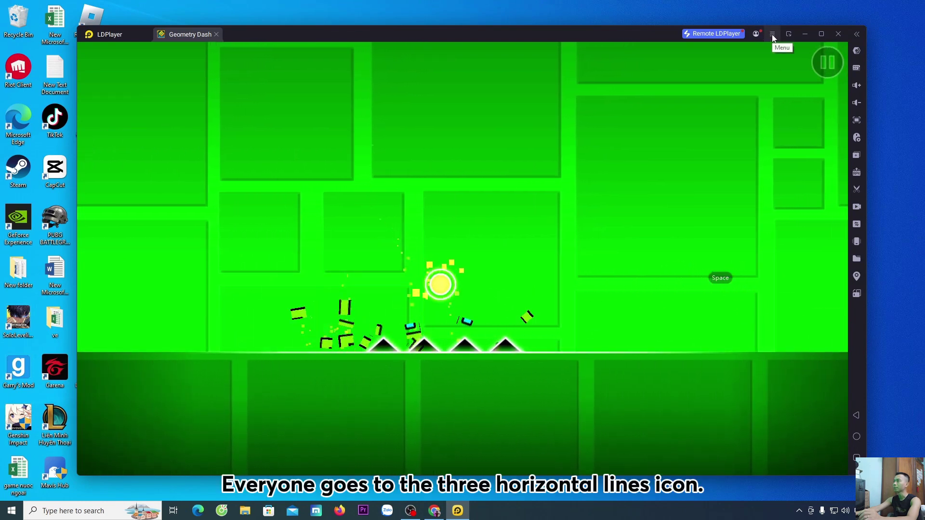
# Review the Display, Advanced and Model pages of the emulator's settings and save the settings
pyautogui.click(772, 35)
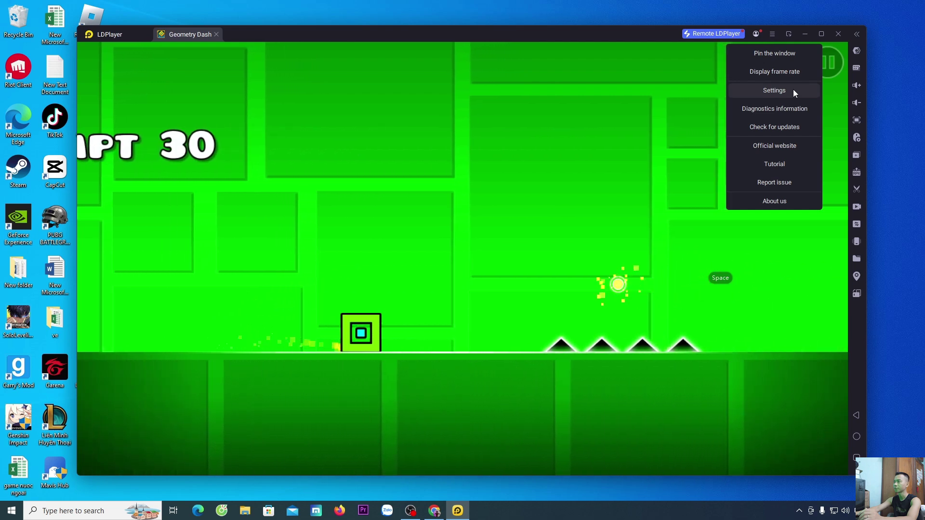
pyautogui.click(793, 90)
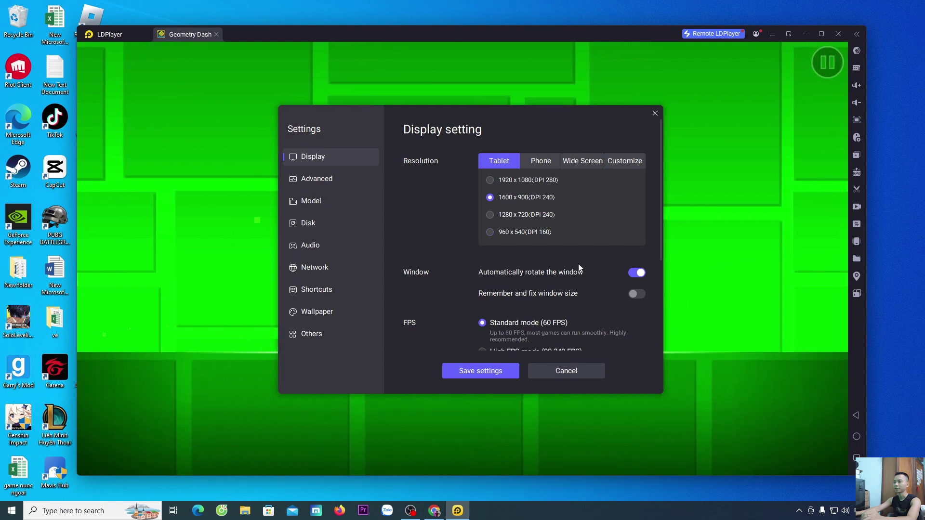
pyautogui.scroll(-1, 561, 268)
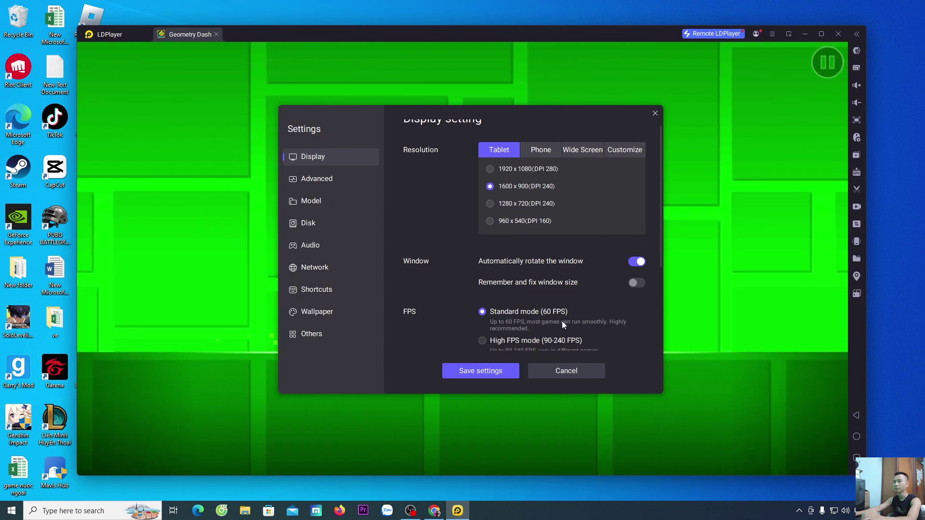
pyautogui.click(317, 179)
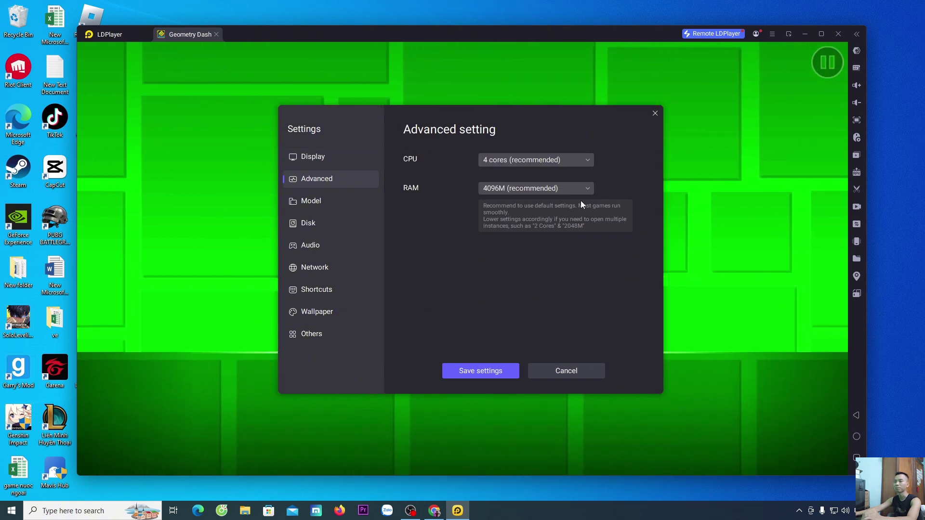
pyautogui.click(313, 200)
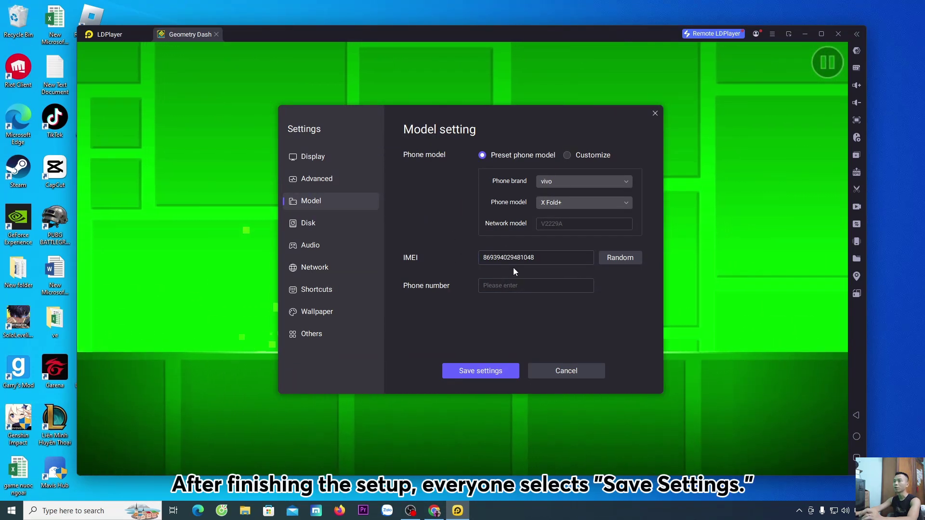
pyautogui.click(480, 371)
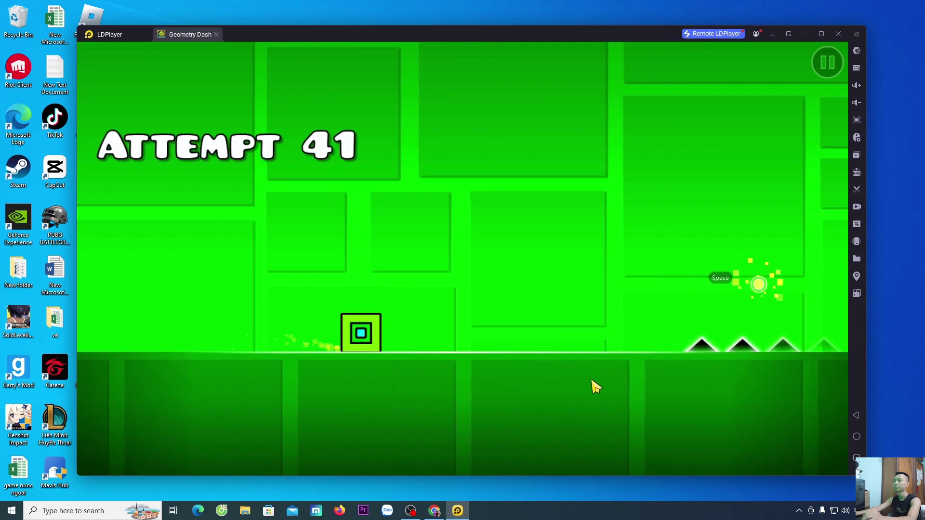
# Play several more attempts of the level, jumping the cube over the rows of spikes with the Space key
pyautogui.press('space')
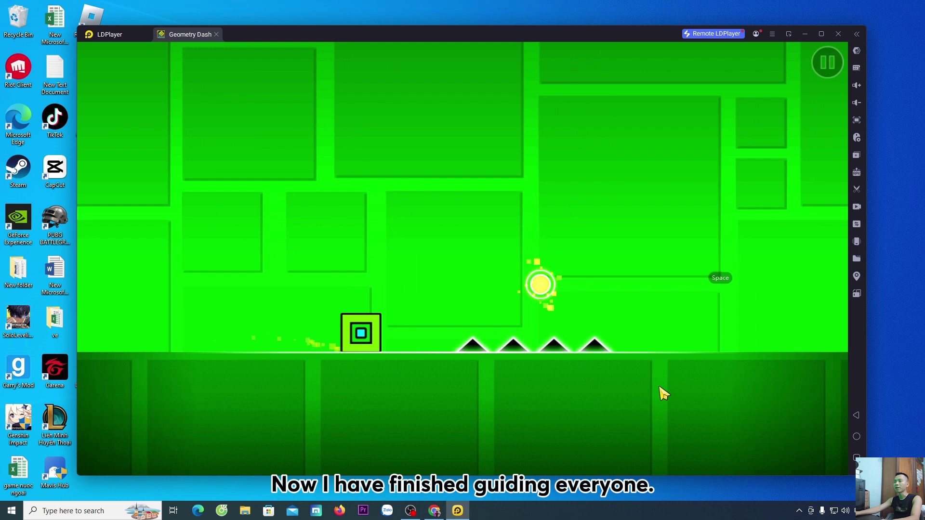
pyautogui.press('space')
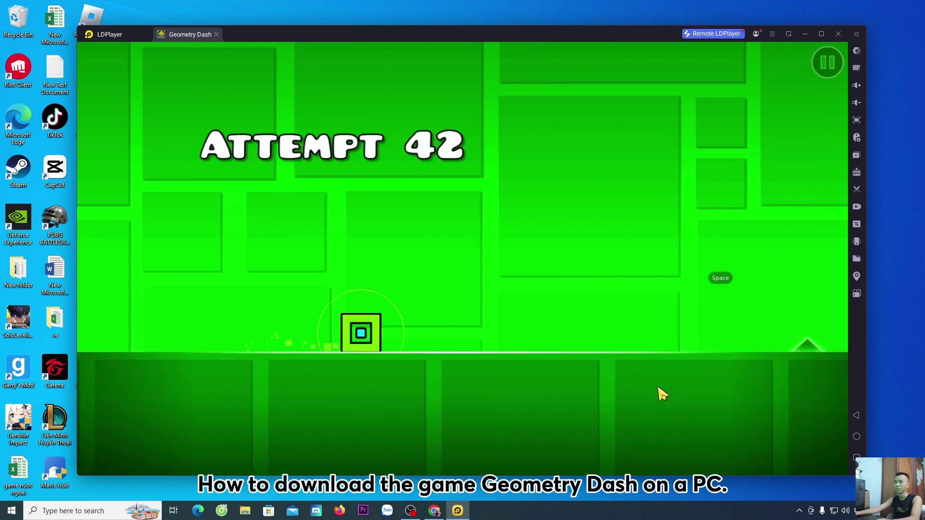
pyautogui.press('space')
pyautogui.press('space')
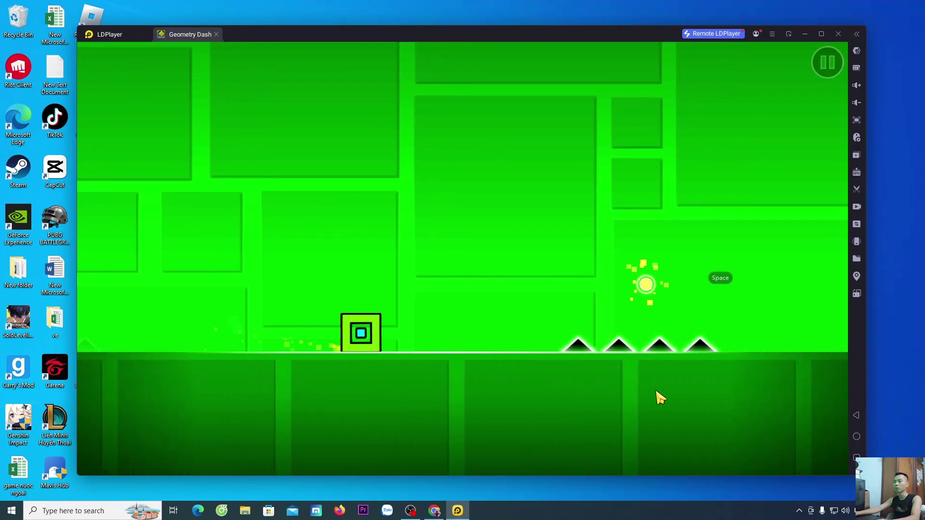
pyautogui.press('space')
pyautogui.press('space')
pyautogui.press('space')
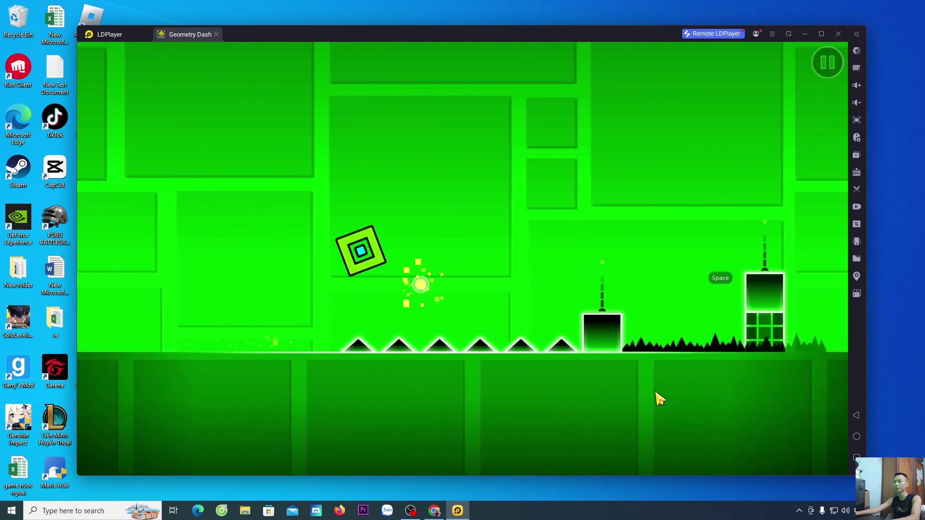
pyautogui.press('space')
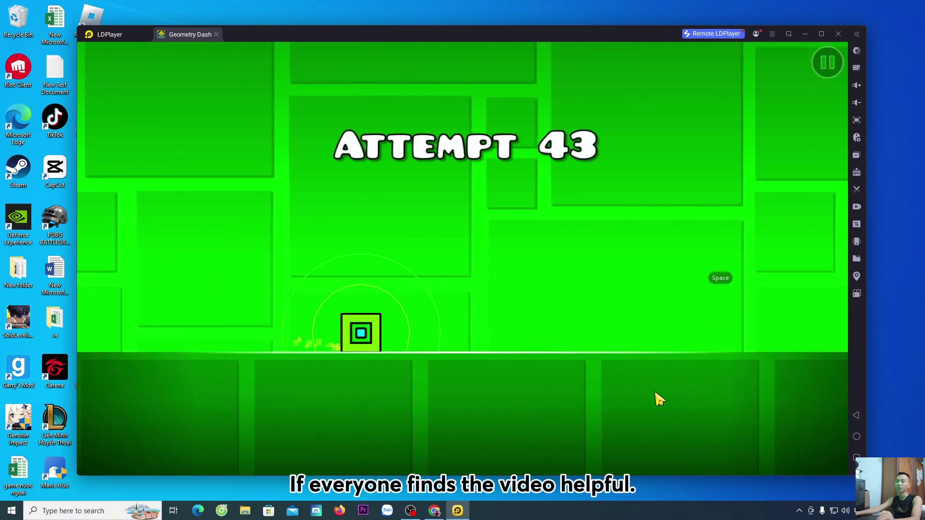
pyautogui.press('space')
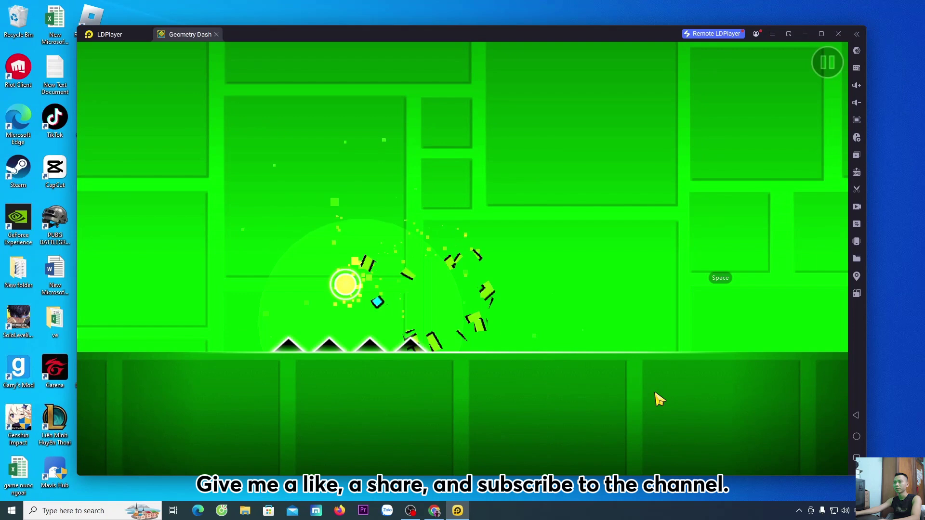
pyautogui.press('space')
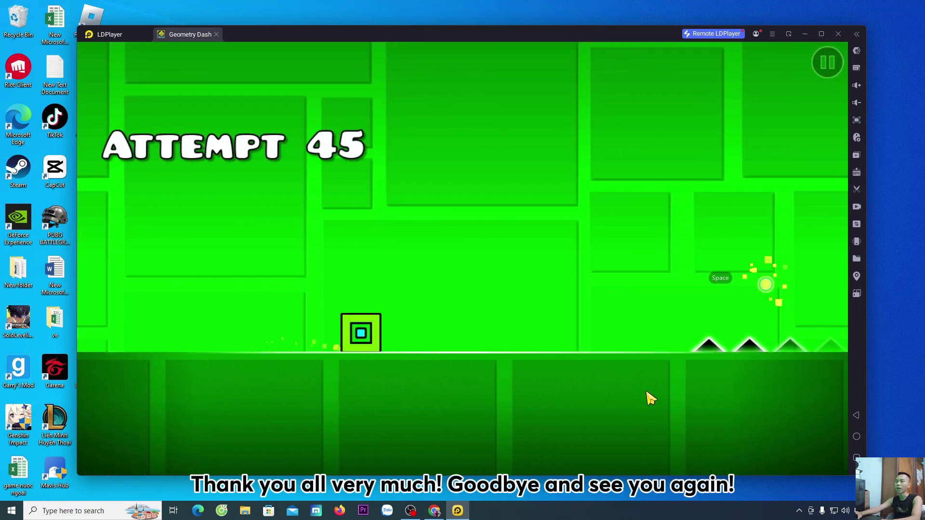
pyautogui.press('space')
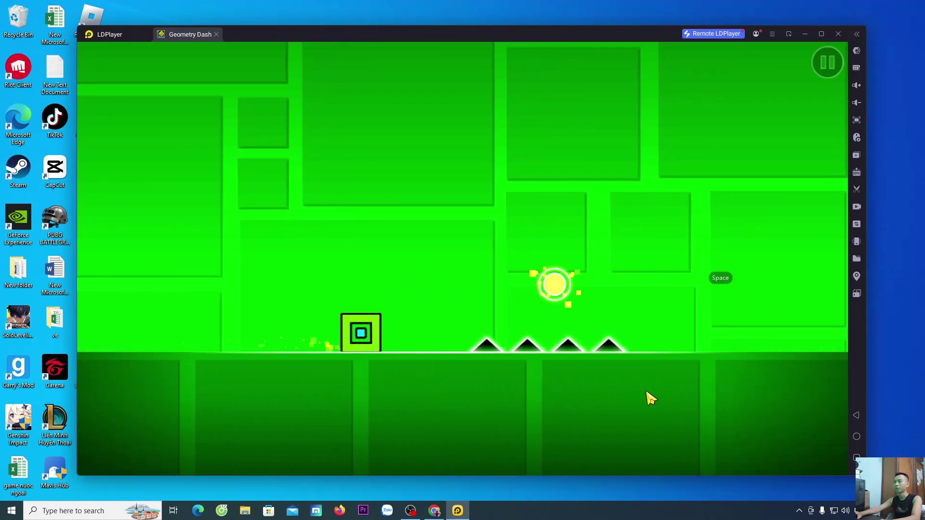